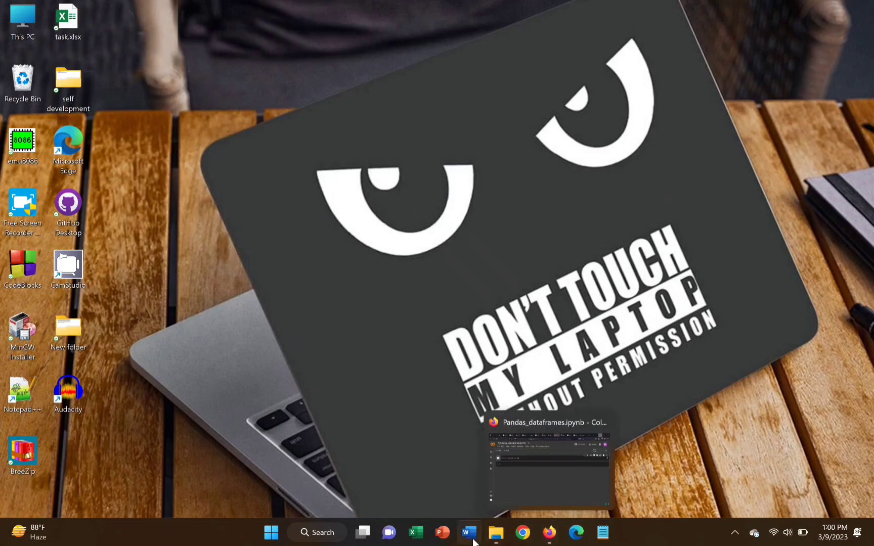
# - Open weatherdataset.xlsx from Excel's Recent list to review its data, then return to Colab
pyautogui.click(416, 533)
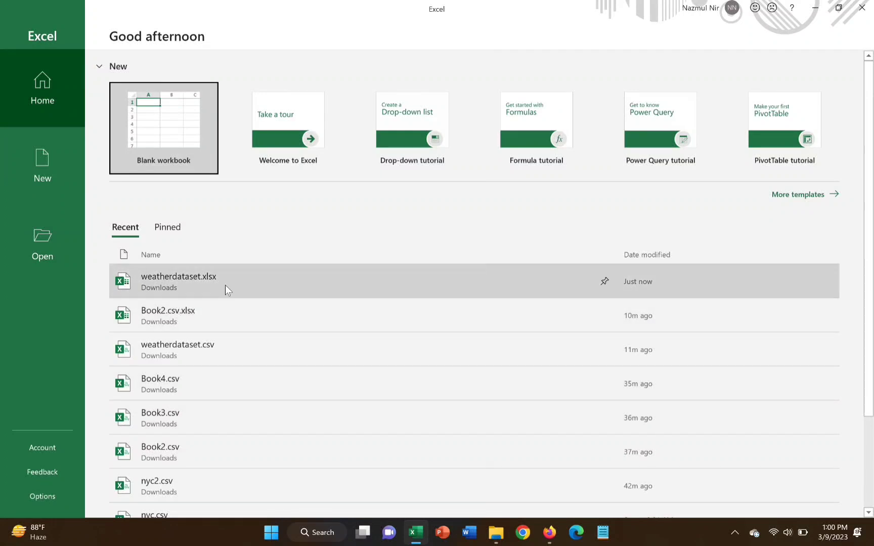
pyautogui.click(225, 285)
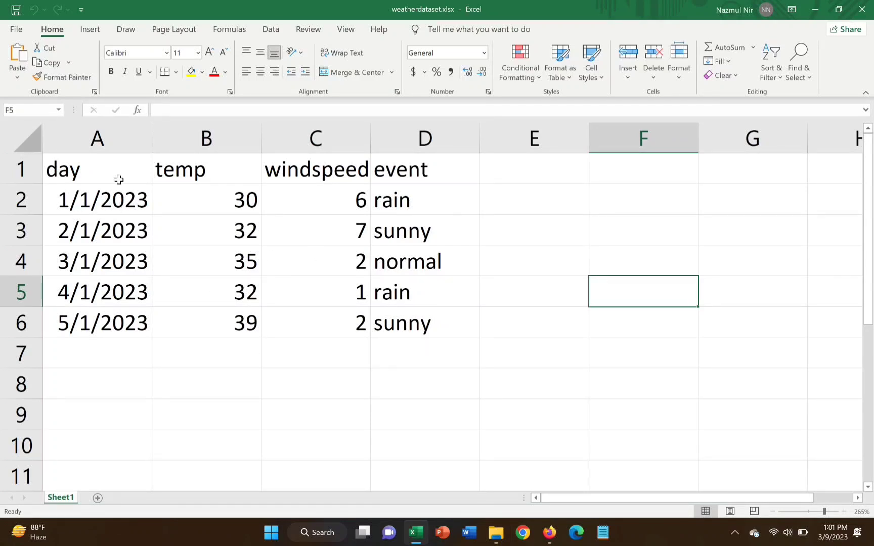
pyautogui.click(551, 536)
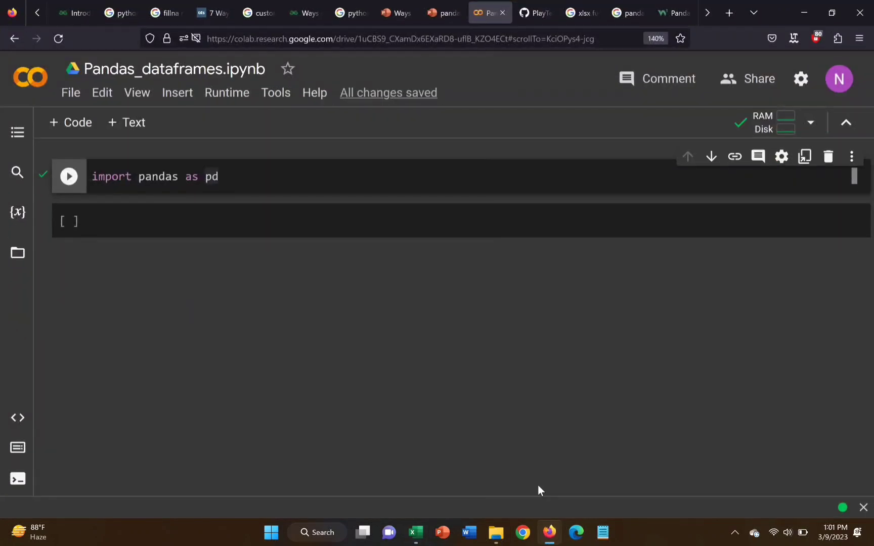
pyautogui.click(535, 13)
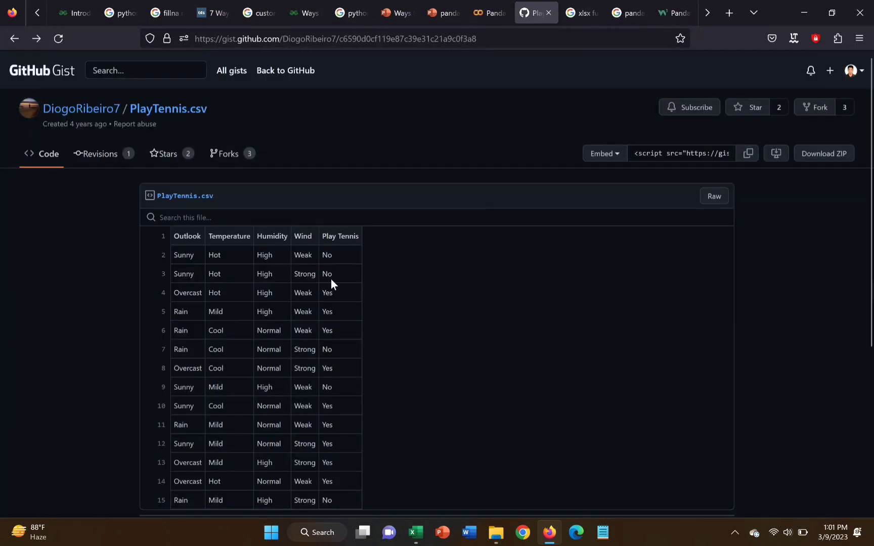
pyautogui.click(714, 197)
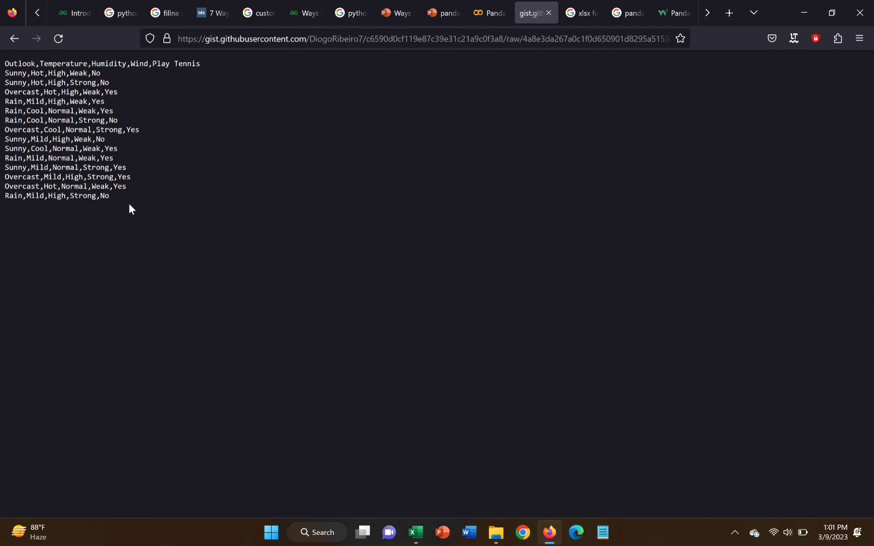
pyautogui.moveTo(112, 201); pyautogui.dragTo(2, 65)
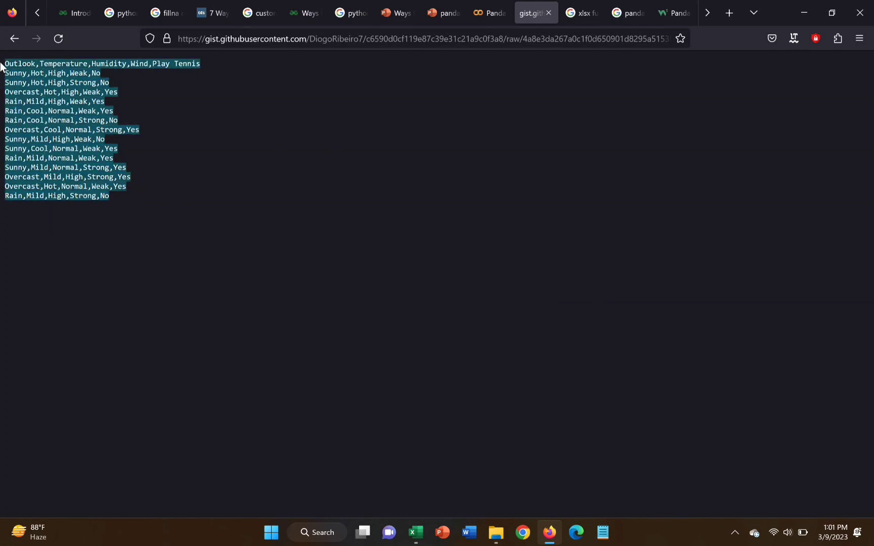
pyautogui.click(179, 105)
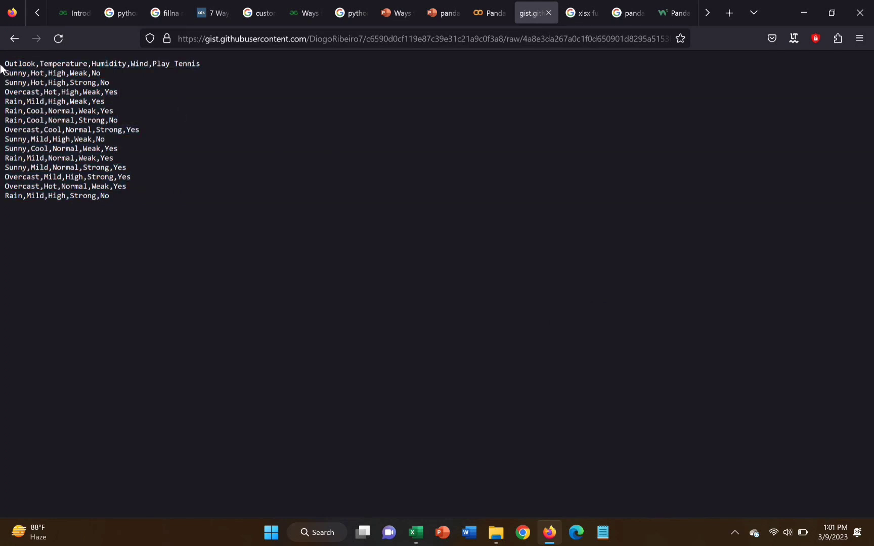
pyautogui.moveTo(11, 64); pyautogui.dragTo(36, 64)
pyautogui.click(129, 94)
pyautogui.moveTo(105, 198); pyautogui.dragTo(1, 62)
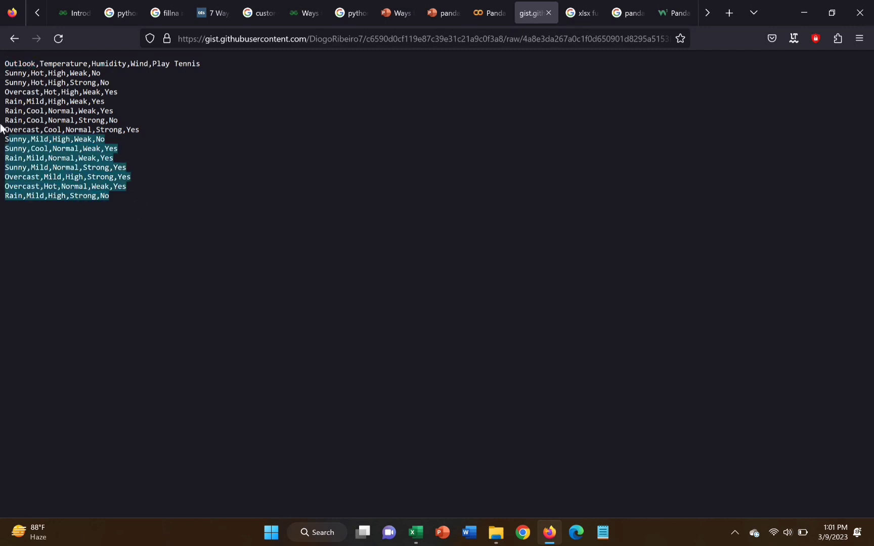
pyautogui.click(163, 107)
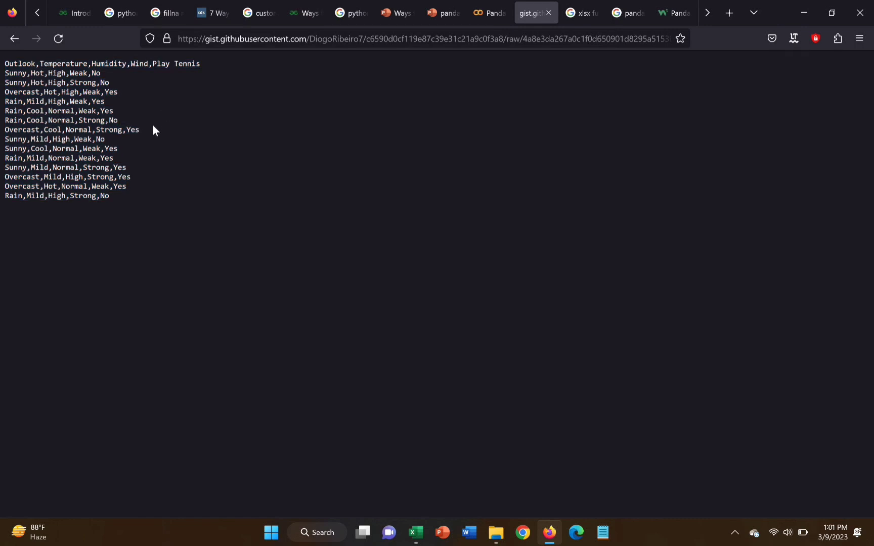
pyautogui.click(488, 12)
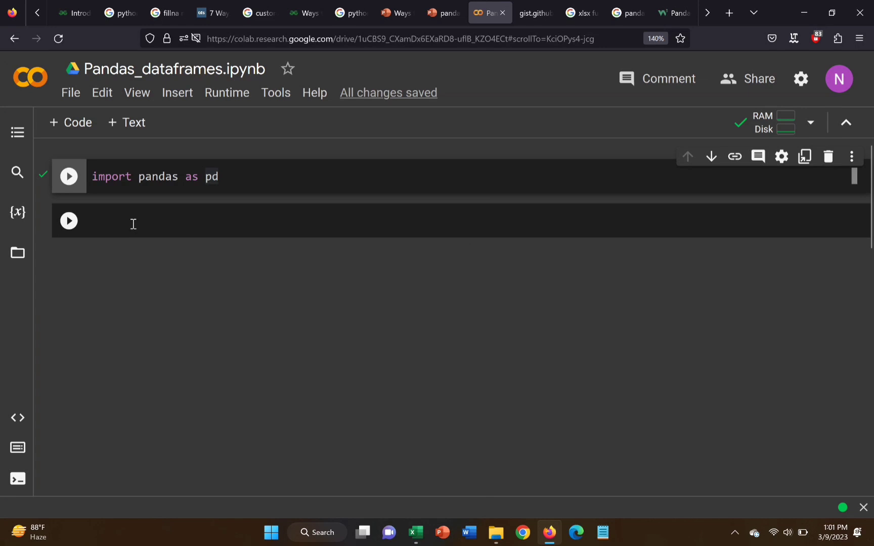
# - Upload weatherdataset.xlsx to the Colab runtime and acknowledge the file deletion warning
pyautogui.click(20, 256)
pyautogui.click(415, 532)
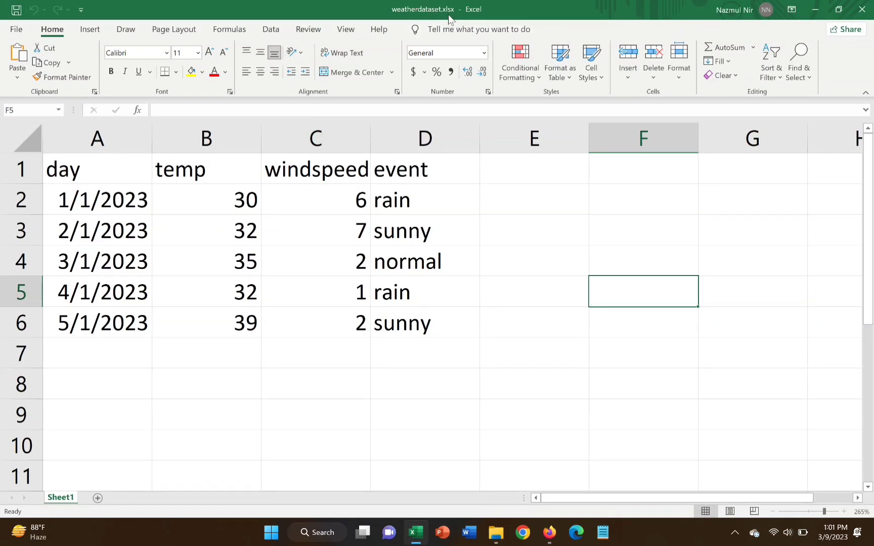
pyautogui.click(549, 532)
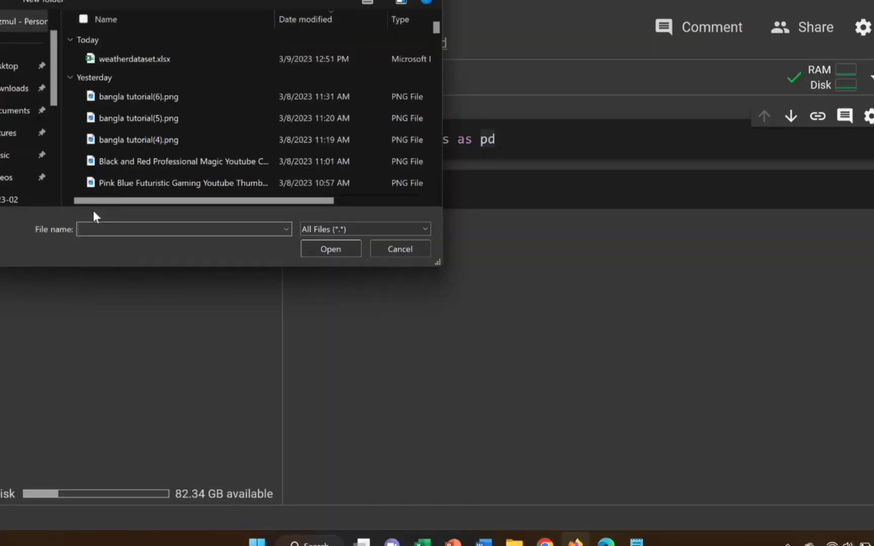
pyautogui.click(198, 55)
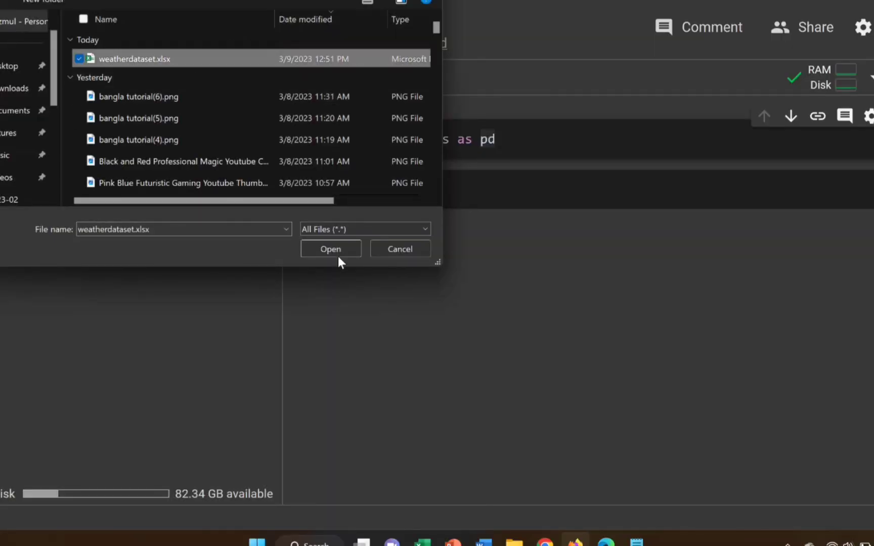
pyautogui.click(339, 250)
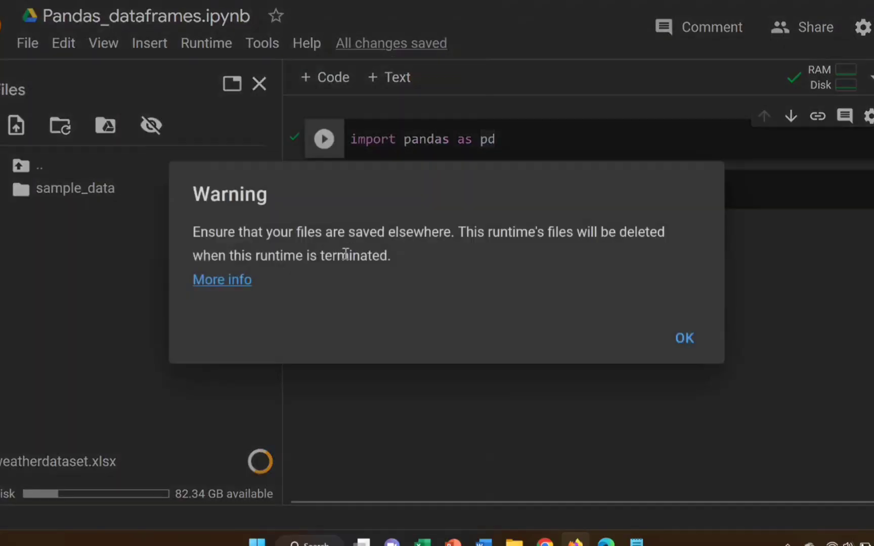
pyautogui.click(694, 341)
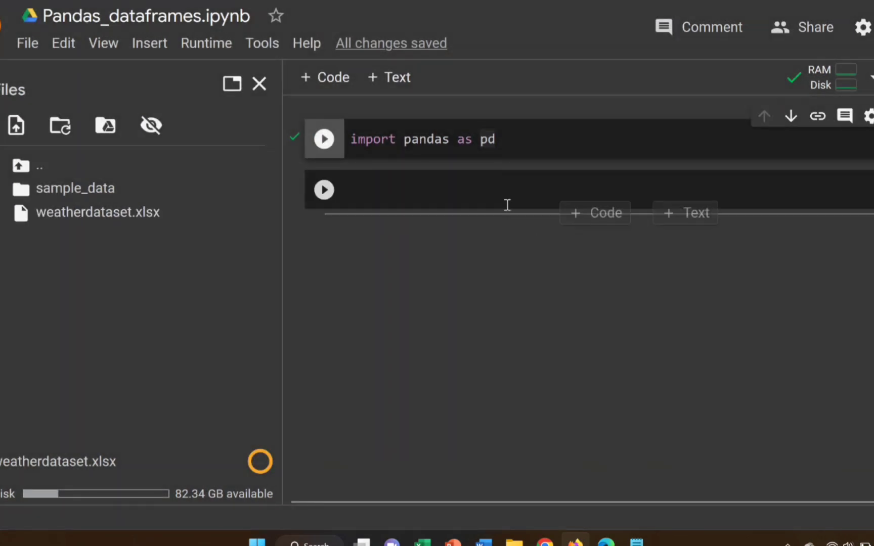
# - Run df=pd.read_csv("/content/weatherdataset.xlsx") with the file's copied path
pyautogui.click(516, 193)
pyautogui.write('p')
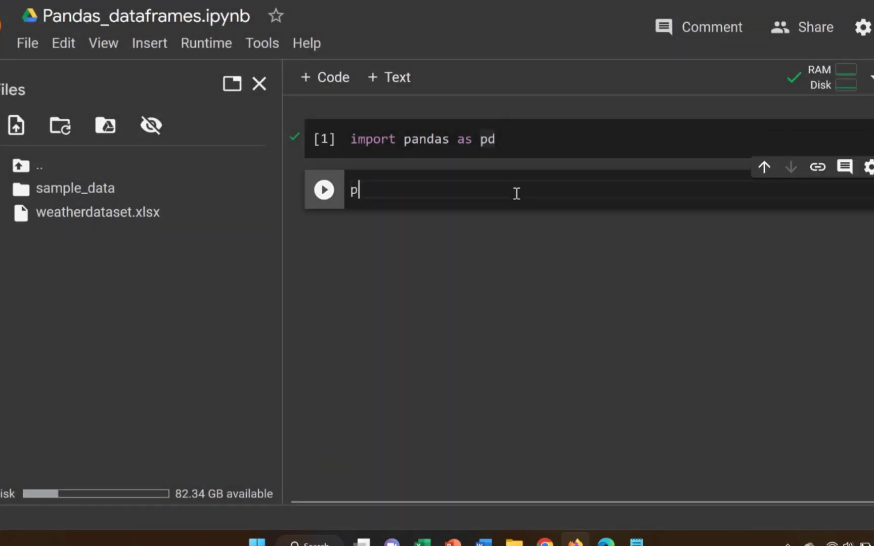
pyautogui.write('d')
pyautogui.press('BackSpace')
pyautogui.press('BackSpace')
pyautogui.write('df=p')
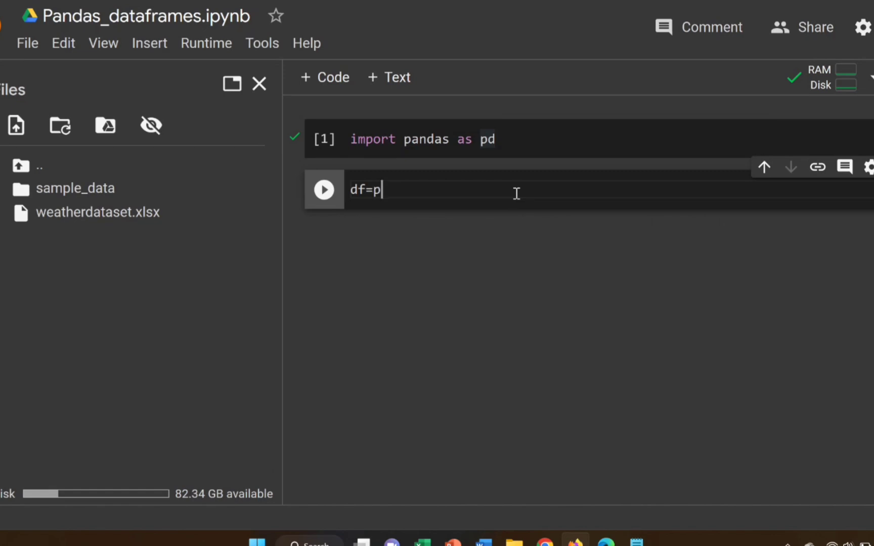
pyautogui.write('d.read_')
pyautogui.write('csv("')
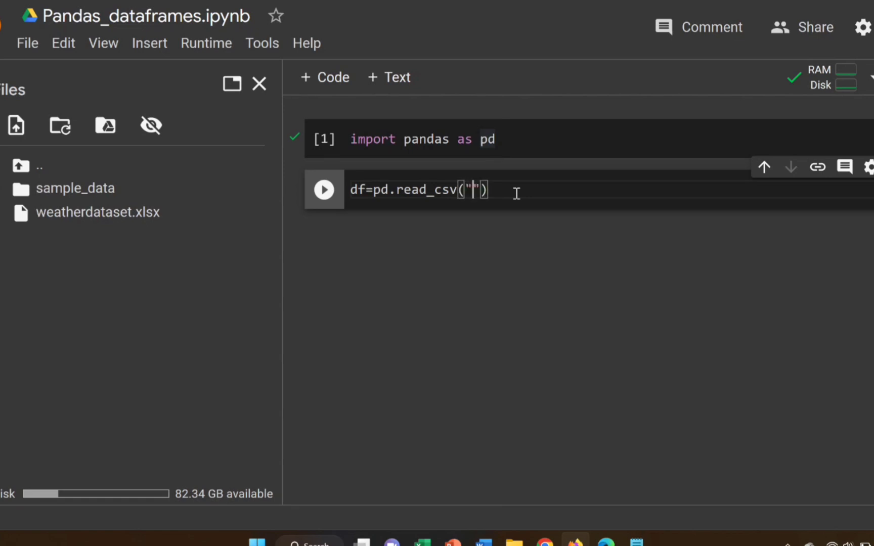
pyautogui.click(269, 215)
pyautogui.click(324, 340)
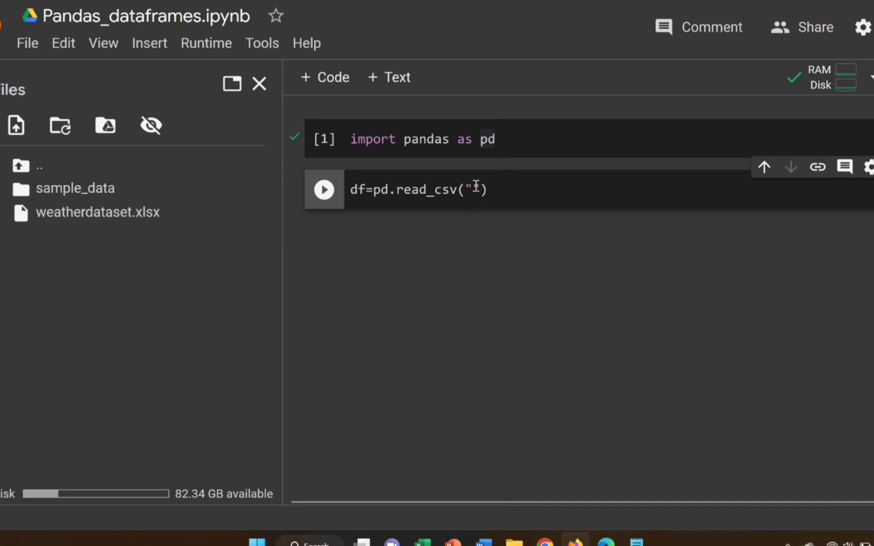
pyautogui.click(476, 190)
pyautogui.hotkey('ctrl', 'v')
pyautogui.hotkey('ctrl', 'Return')
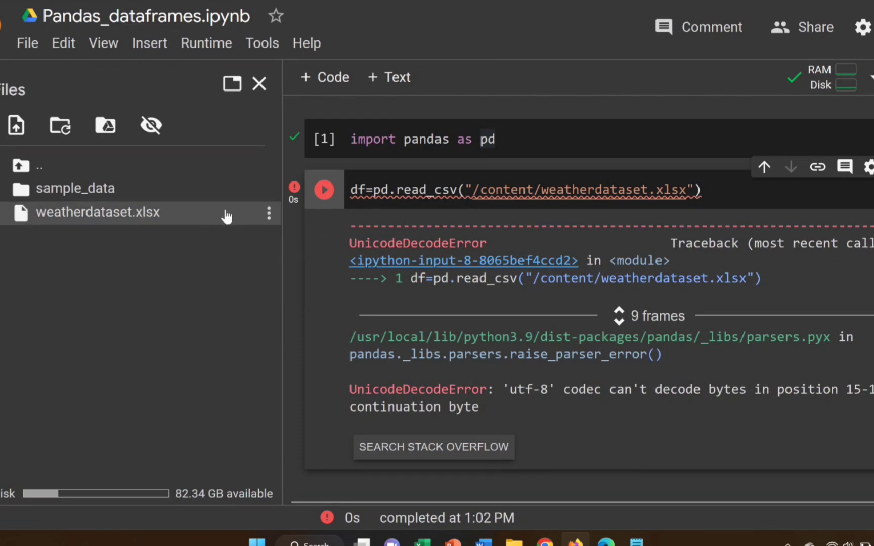
# - Read through the UnicodeDecodeError output, then switch back to weatherdataset.xlsx in Excel
pyautogui.scroll(-2, 601, 299)
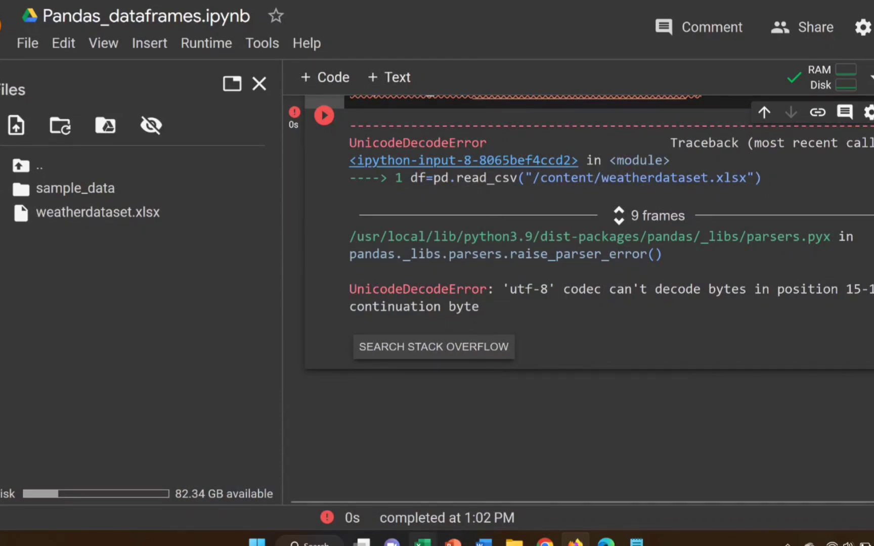
pyautogui.click(421, 542)
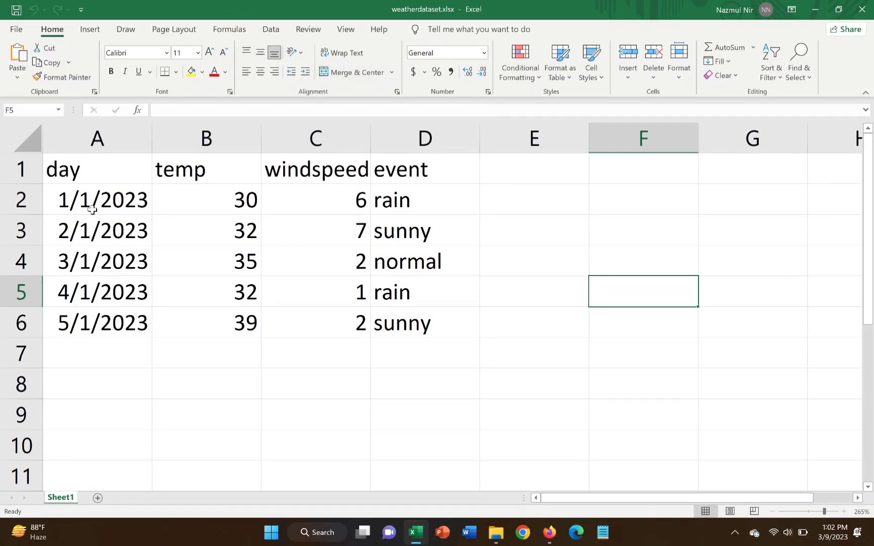
# - Save a copy to Downloads renamed weatherdataset.csv, still as an Excel Workbook
pyautogui.click(15, 31)
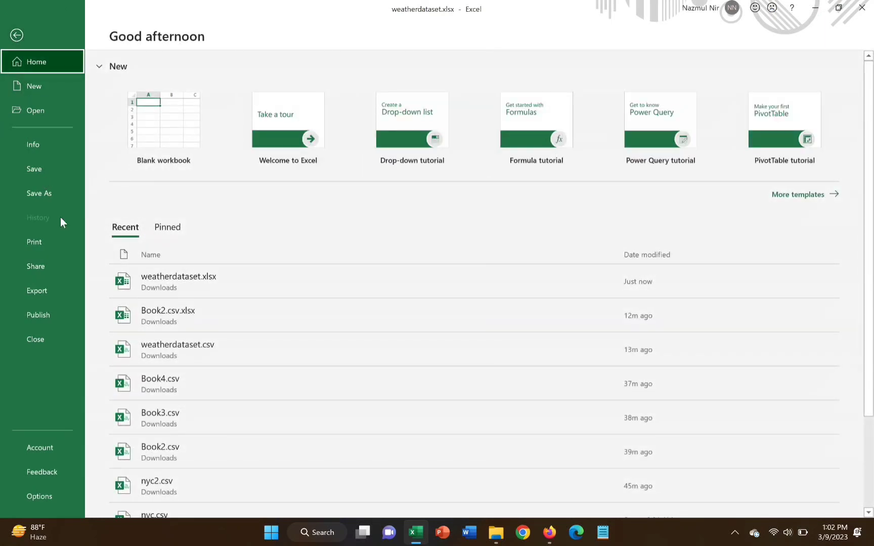
pyautogui.click(58, 195)
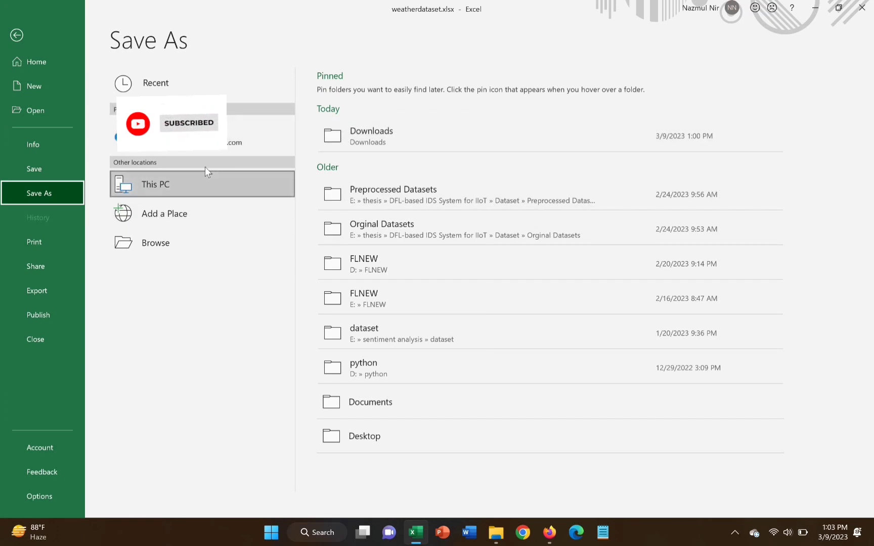
pyautogui.click(198, 179)
pyautogui.moveTo(400, 136)
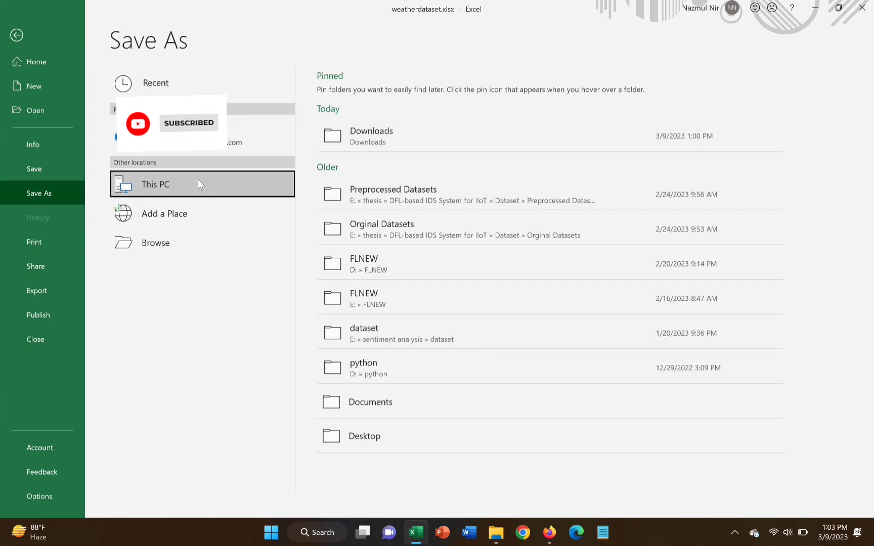
pyautogui.click(399, 141)
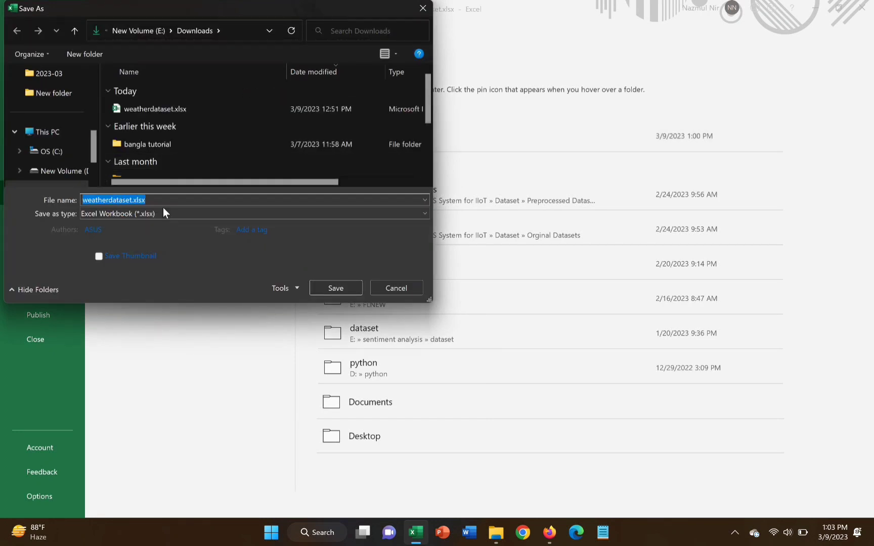
pyautogui.click(171, 203)
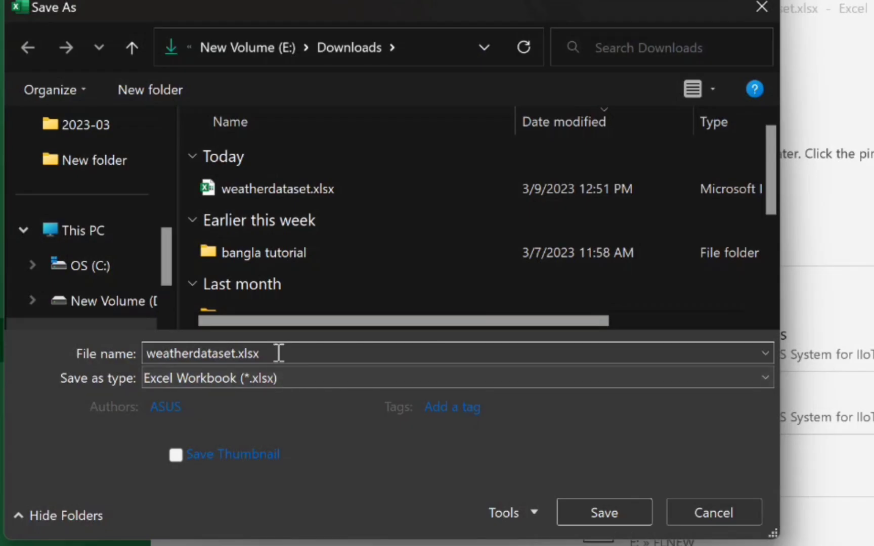
pyautogui.moveTo(156, 200); pyautogui.dragTo(134, 200)
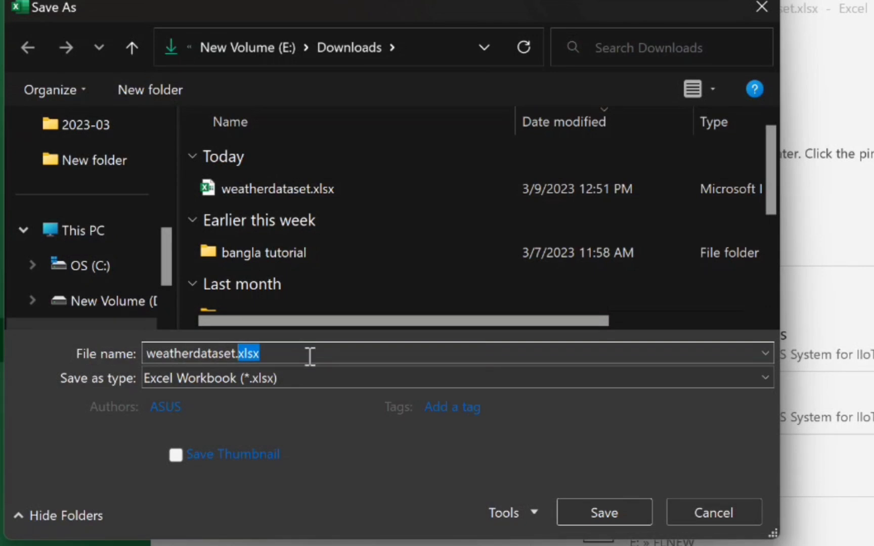
pyautogui.press('BackSpace')
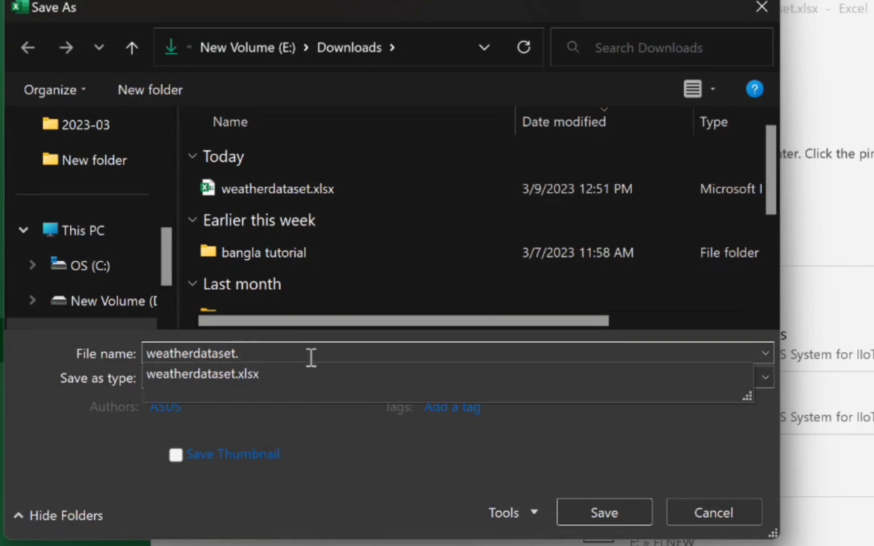
pyautogui.write('csv')
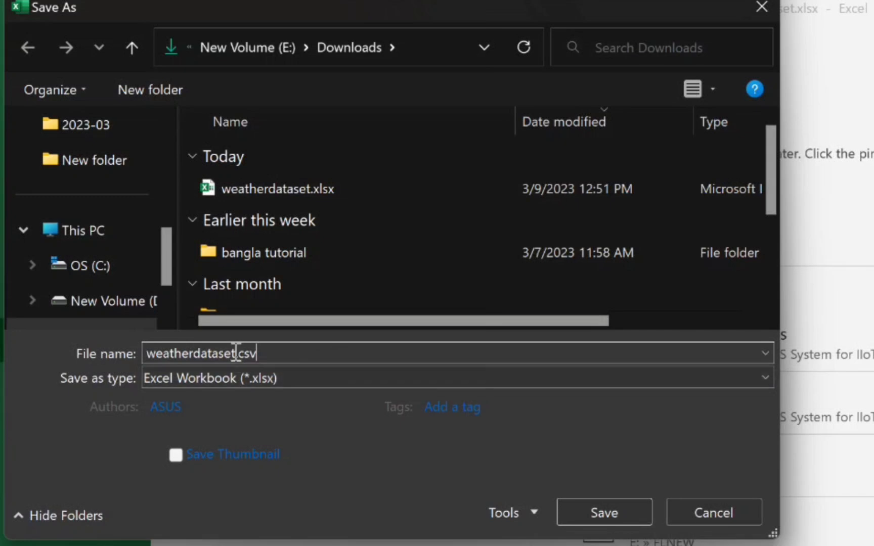
pyautogui.click(581, 515)
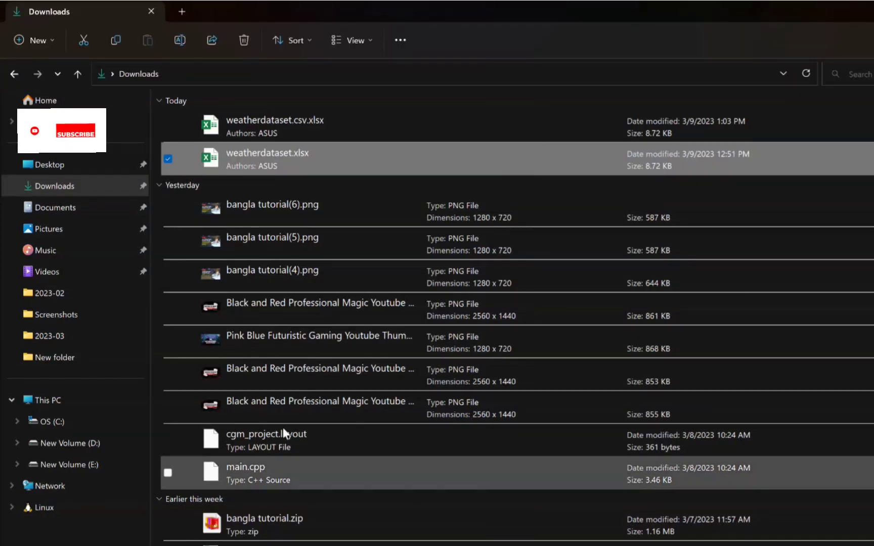
# - Open weatherdataset.csv.xlsx from the Downloads folder to inspect it
pyautogui.click(334, 122)
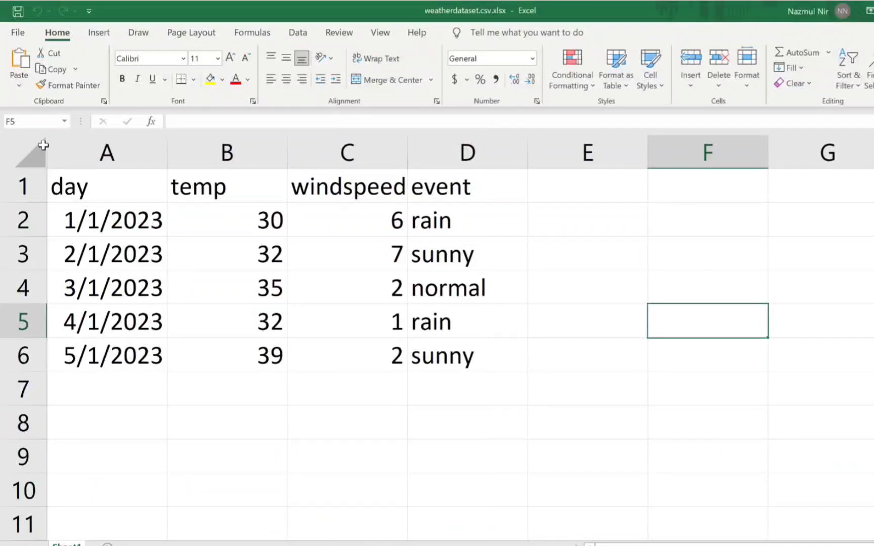
# - Start Save As into Downloads with the file name shortened to weatherdataset
pyautogui.click(12, 37)
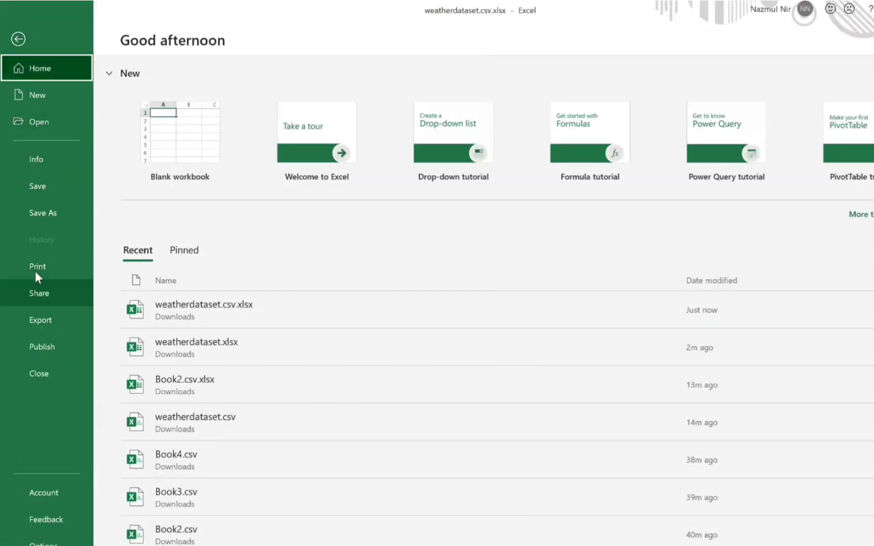
pyautogui.click(49, 214)
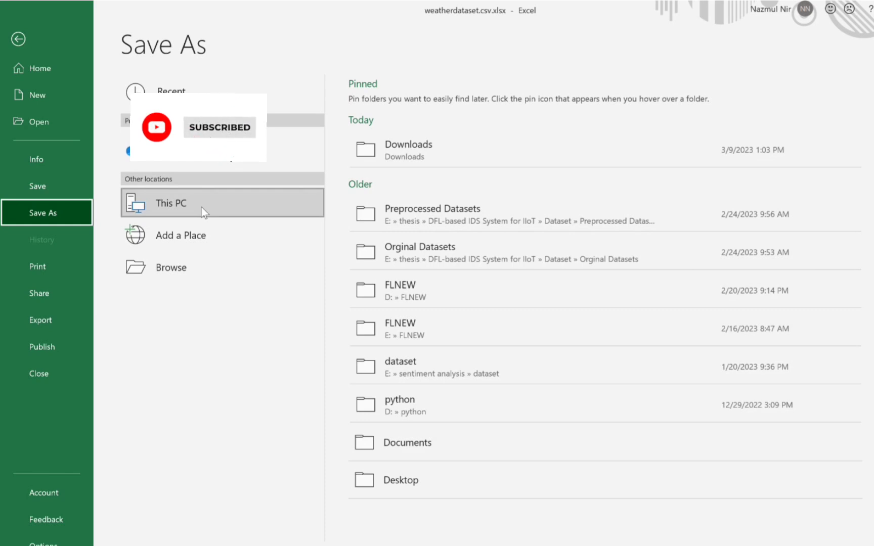
pyautogui.click(219, 205)
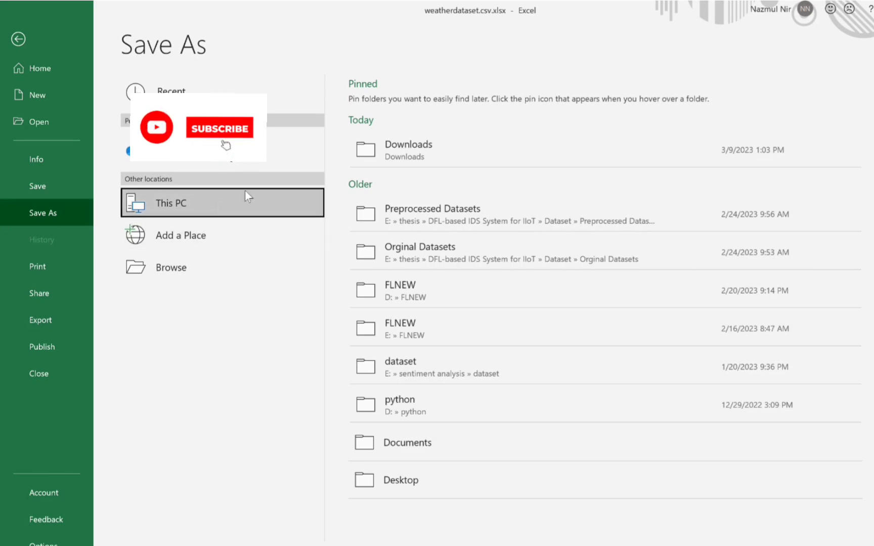
pyautogui.click(436, 147)
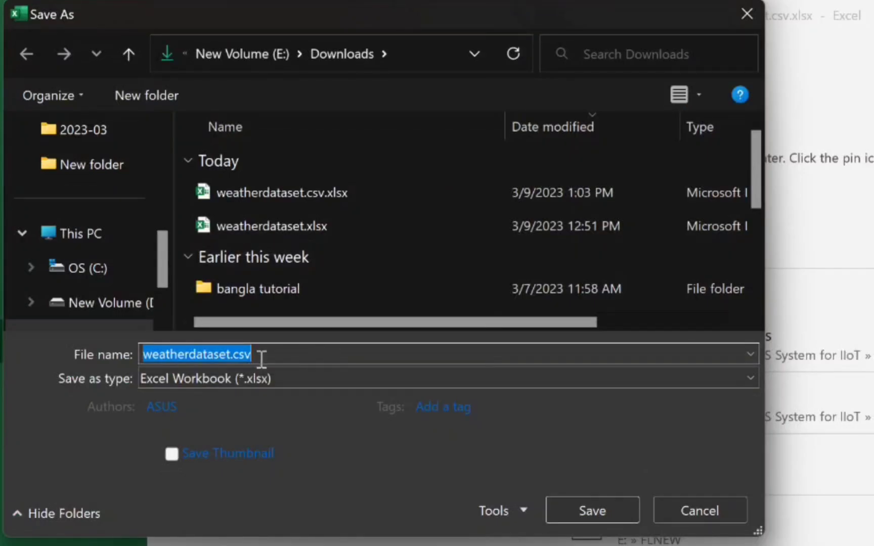
pyautogui.moveTo(269, 354); pyautogui.dragTo(232, 355)
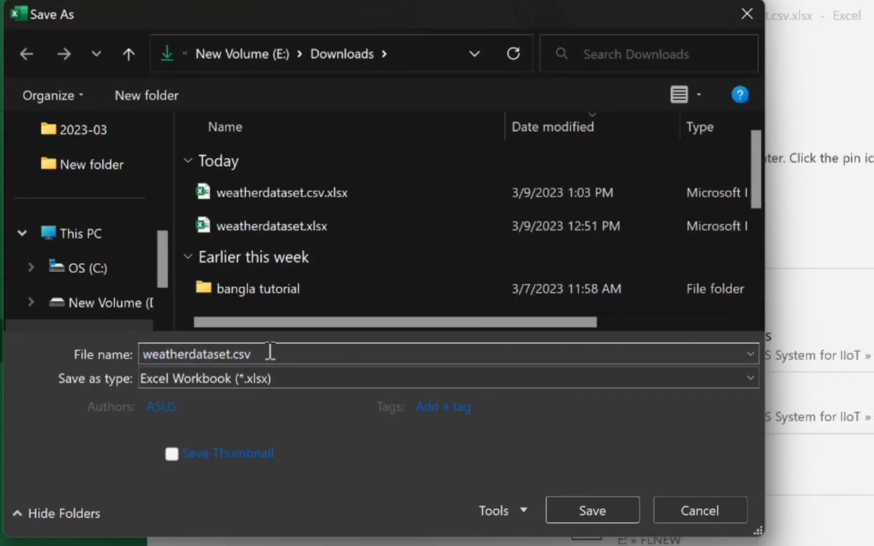
pyautogui.press('BackSpace')
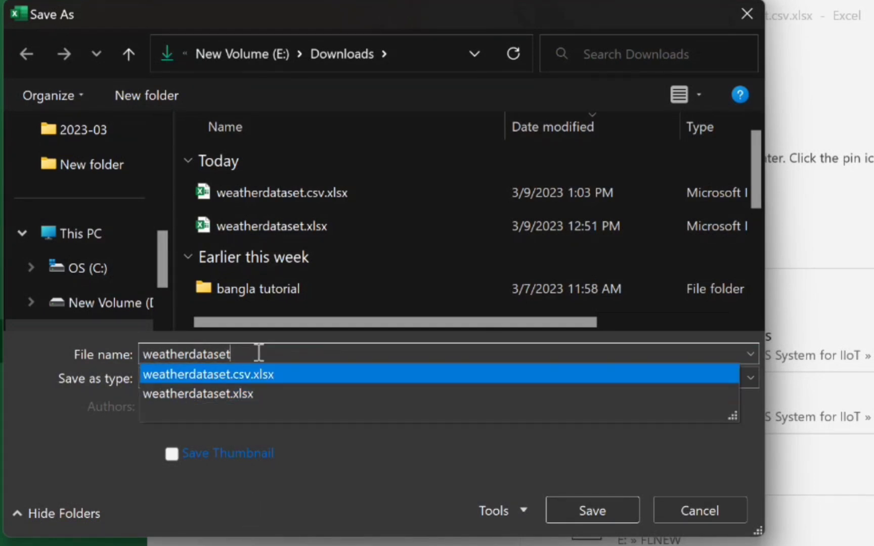
pyautogui.click(257, 489)
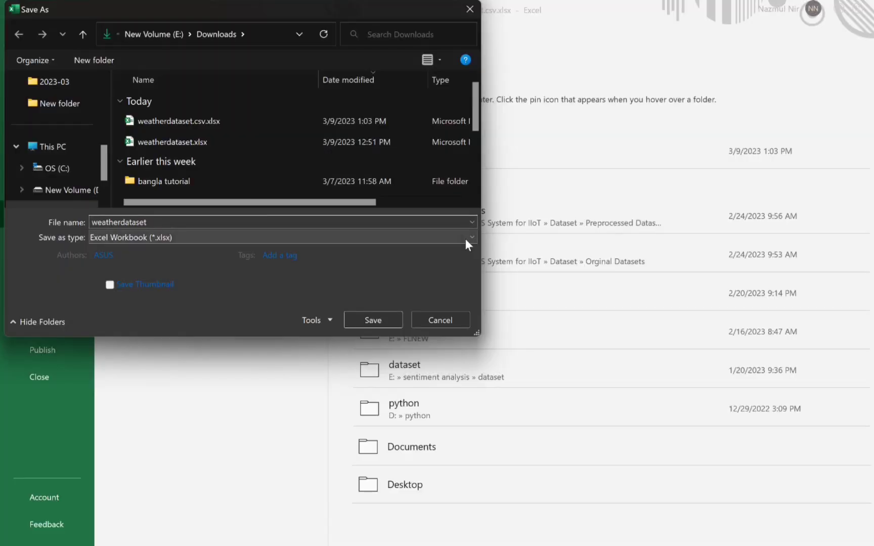
# - Choose CSV (Comma delimited) (*.csv) as the file type and save weatherdataset.csv
pyautogui.click(465, 240)
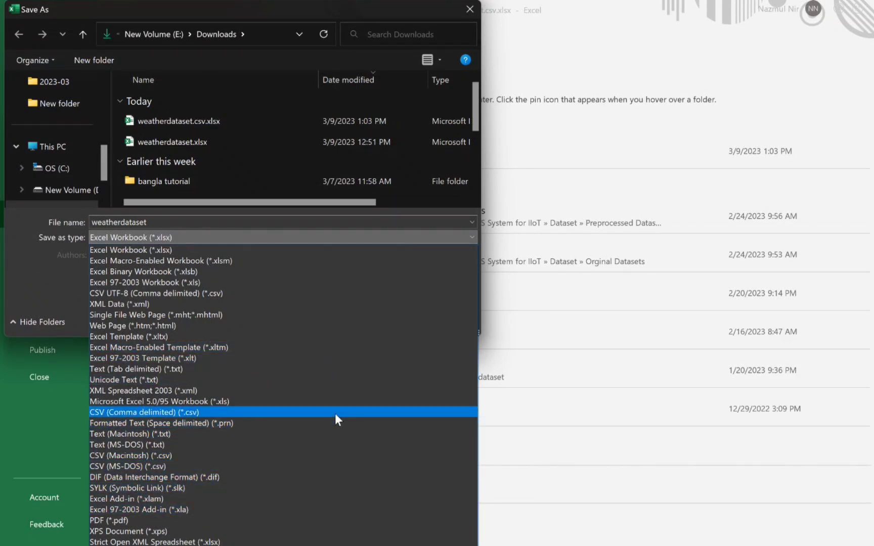
pyautogui.click(335, 413)
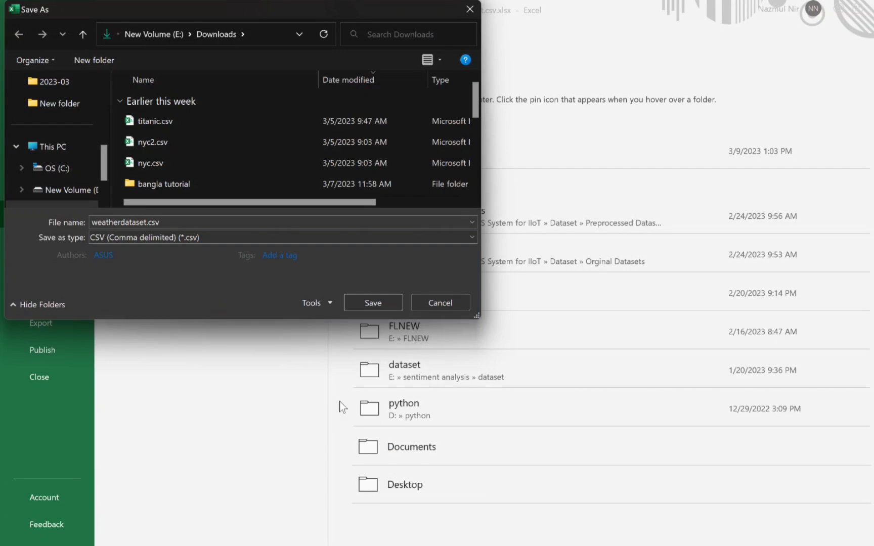
pyautogui.click(382, 305)
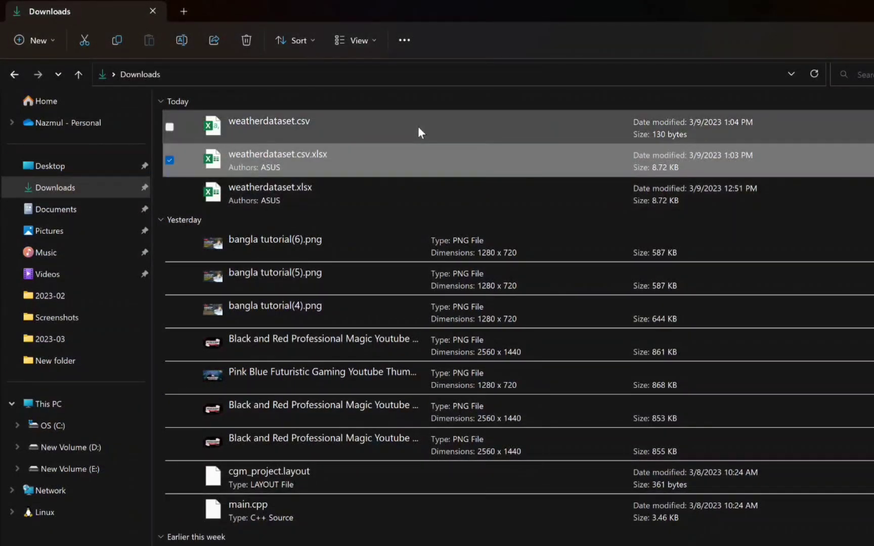
# - Select the 130-byte weatherdataset.csv in Downloads to confirm it exists
pyautogui.click(419, 128)
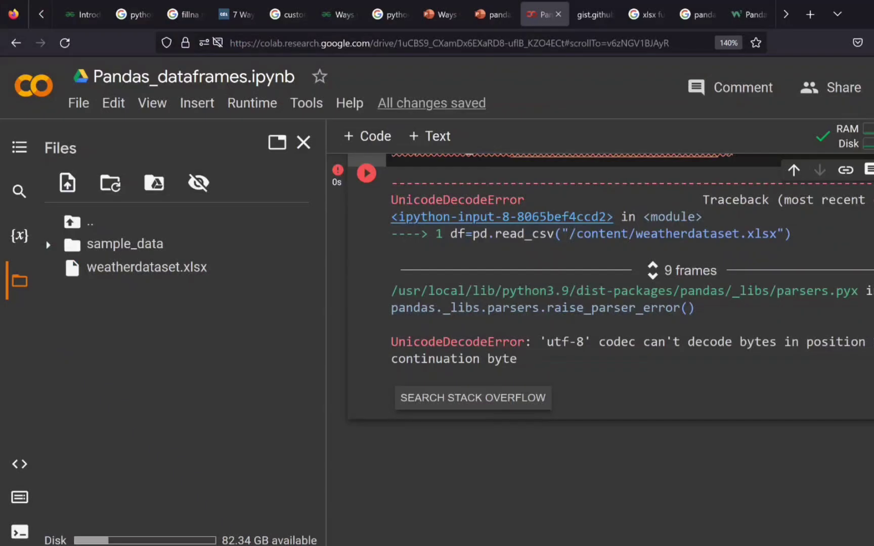
# - Upload weatherdataset.csv from Downloads into the Colab Files panel
pyautogui.scroll(2, 414, 408)
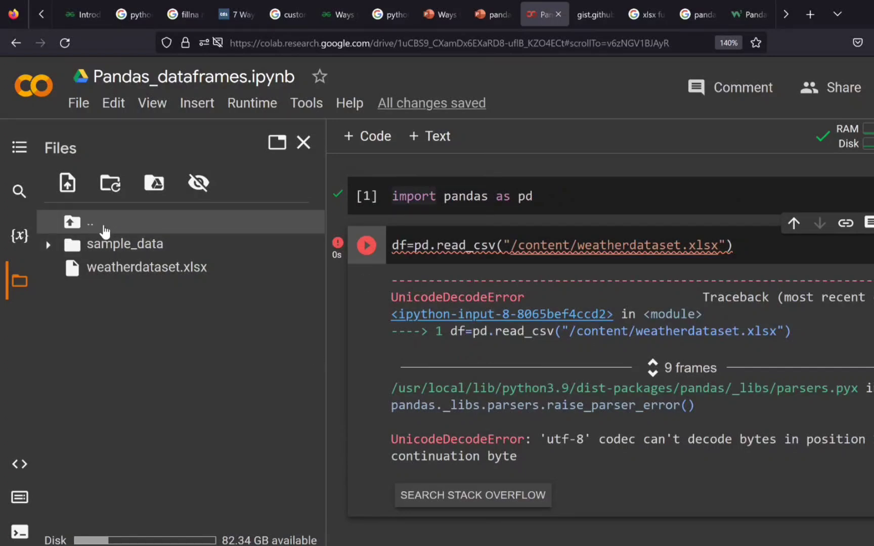
pyautogui.click(68, 182)
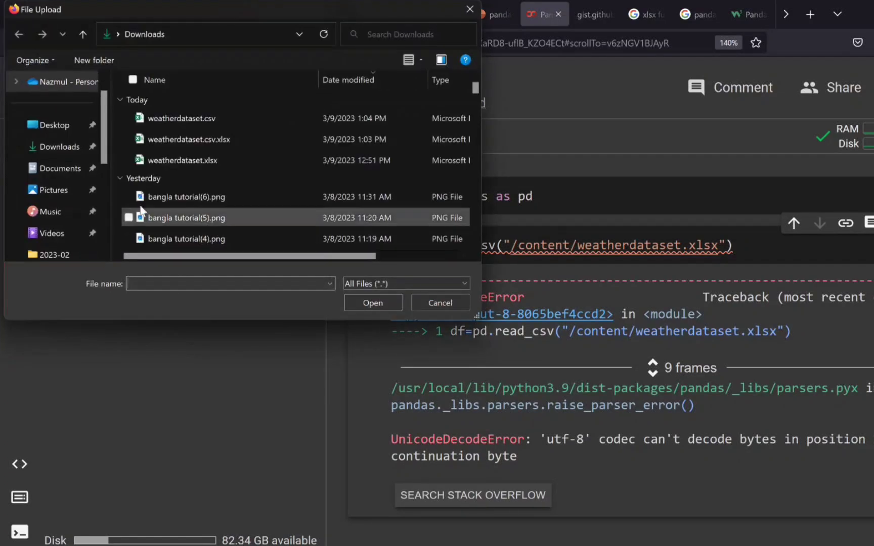
pyautogui.click(212, 117)
pyautogui.click(359, 302)
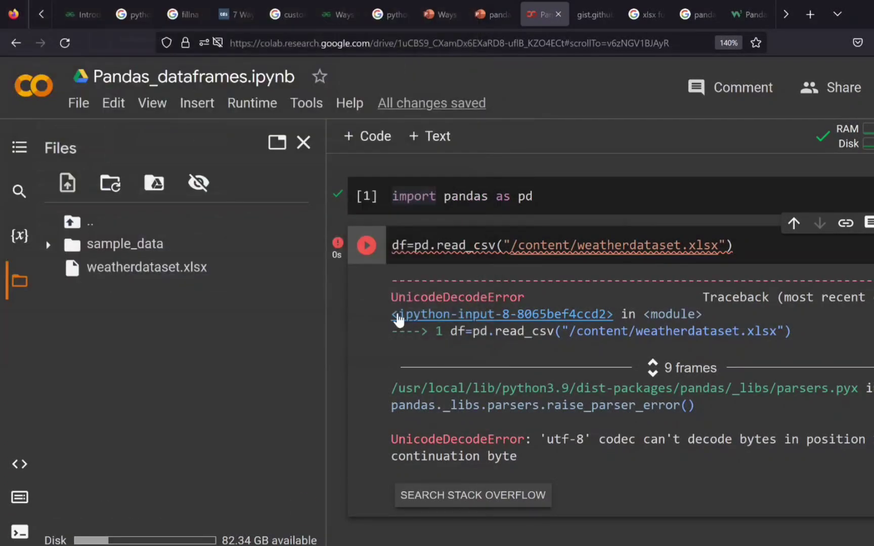
pyautogui.scroll(-2, 532, 328)
pyautogui.scroll(2, 533, 328)
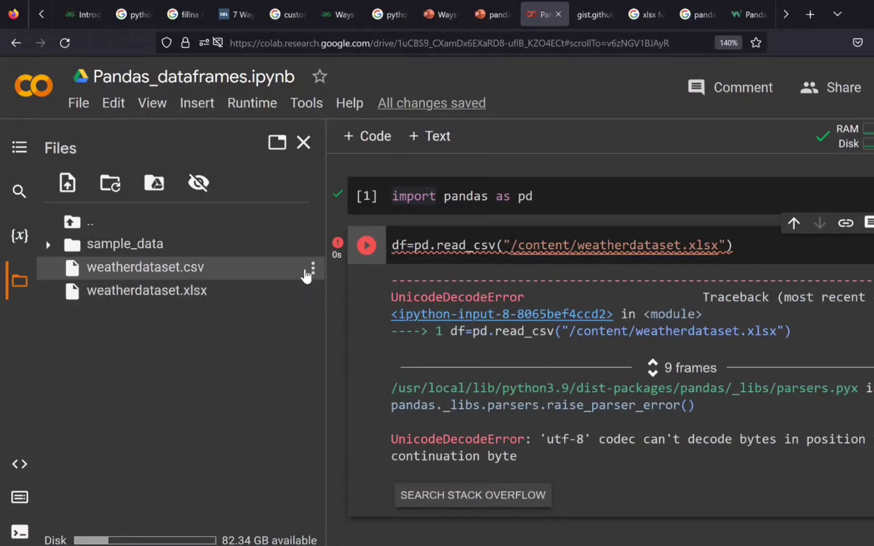
# - Replace the xlsx path in read_csv with /content/weatherdataset.csv and run the cell
pyautogui.click(313, 266)
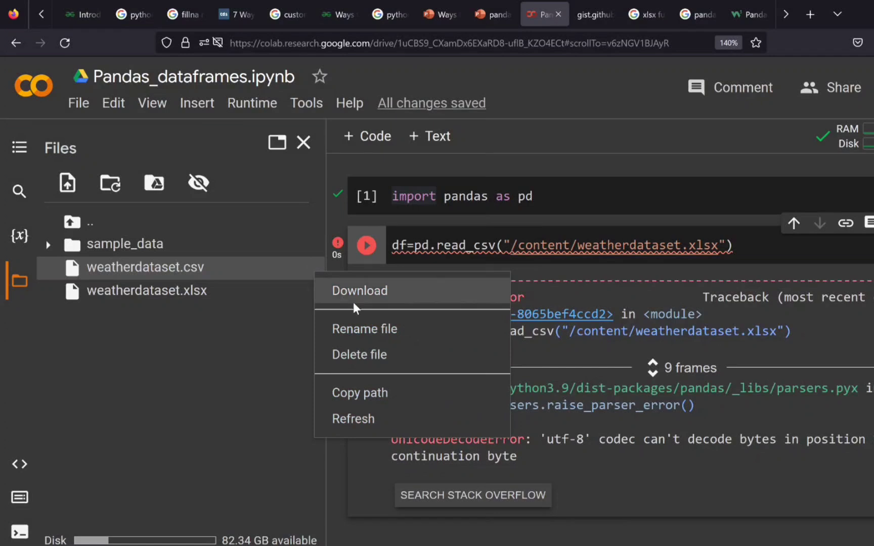
pyautogui.click(372, 390)
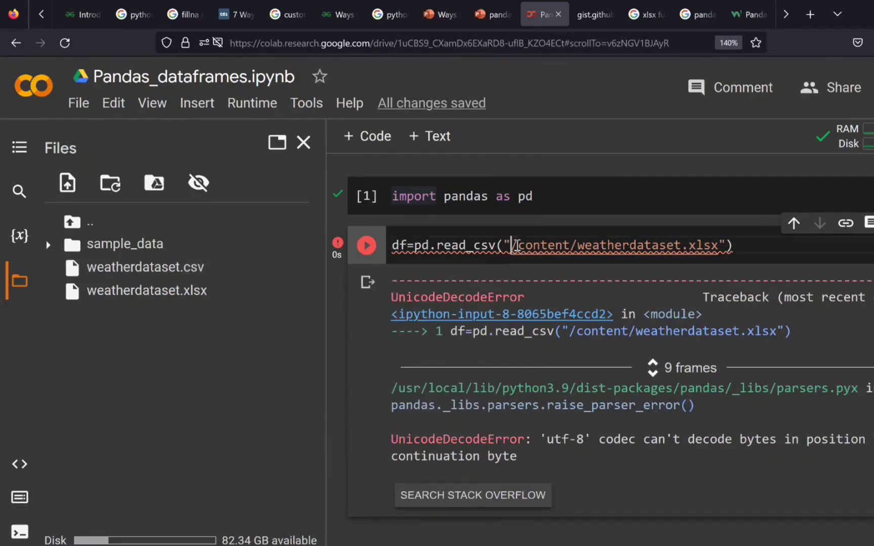
pyautogui.moveTo(511, 245); pyautogui.dragTo(718, 248)
pyautogui.hotkey('ctrl', 'v')
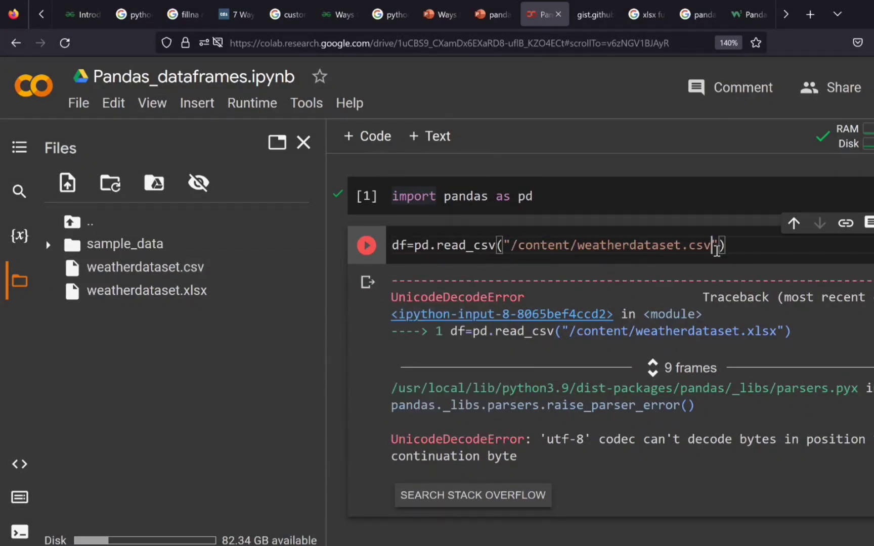
pyautogui.click(366, 245)
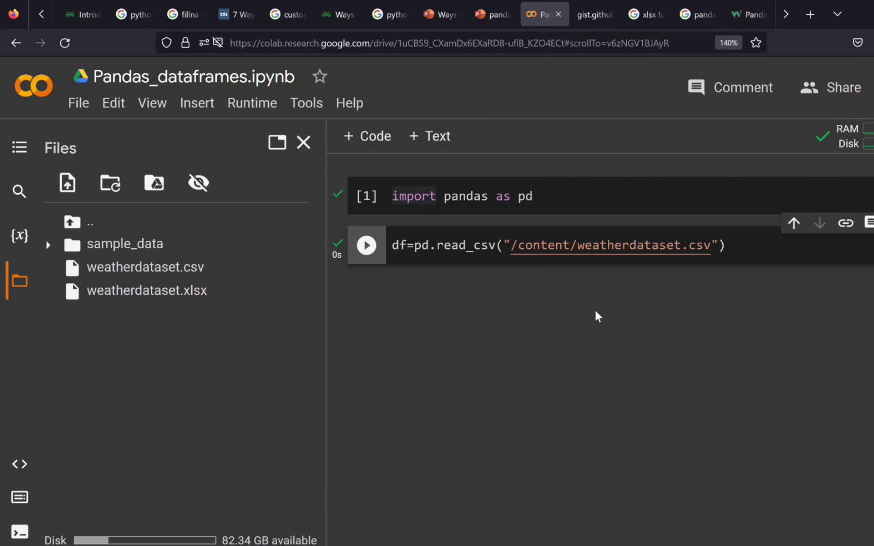
# - Add a new code cell containing df and run it to show the weather table
pyautogui.scroll(-2, 594, 310)
pyautogui.scroll(2, 622, 299)
pyautogui.click(372, 136)
pyautogui.write('df')
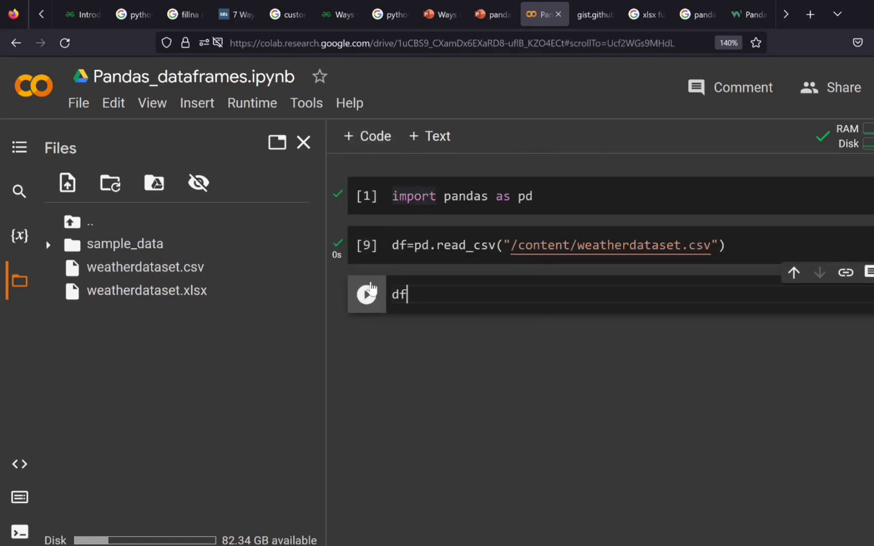
pyautogui.click(371, 291)
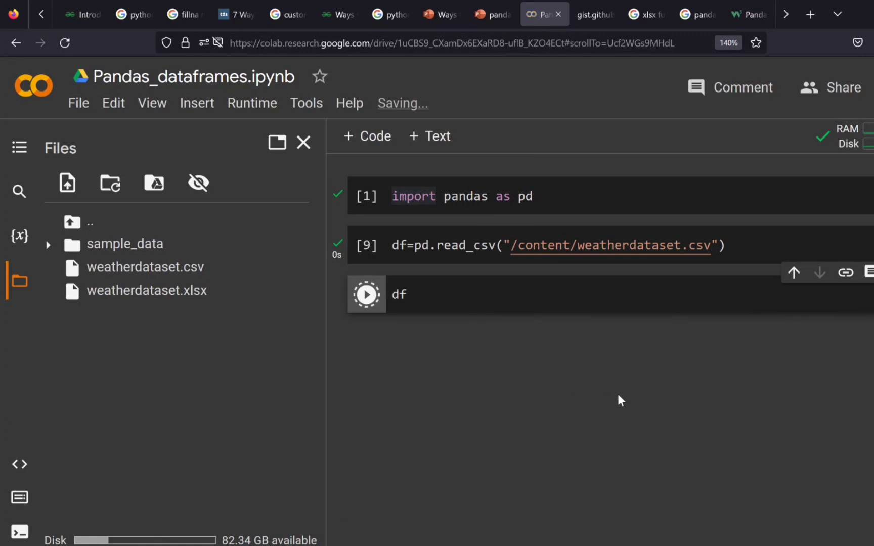